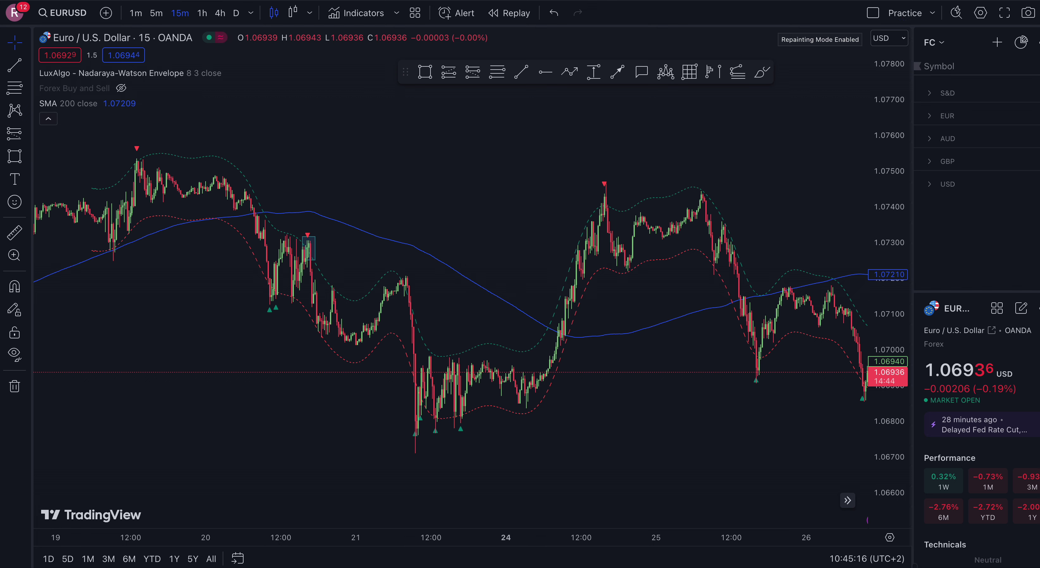
Change the 200 SMA line colour from blue to yellow in its Style settings.
left_click(377, 242)
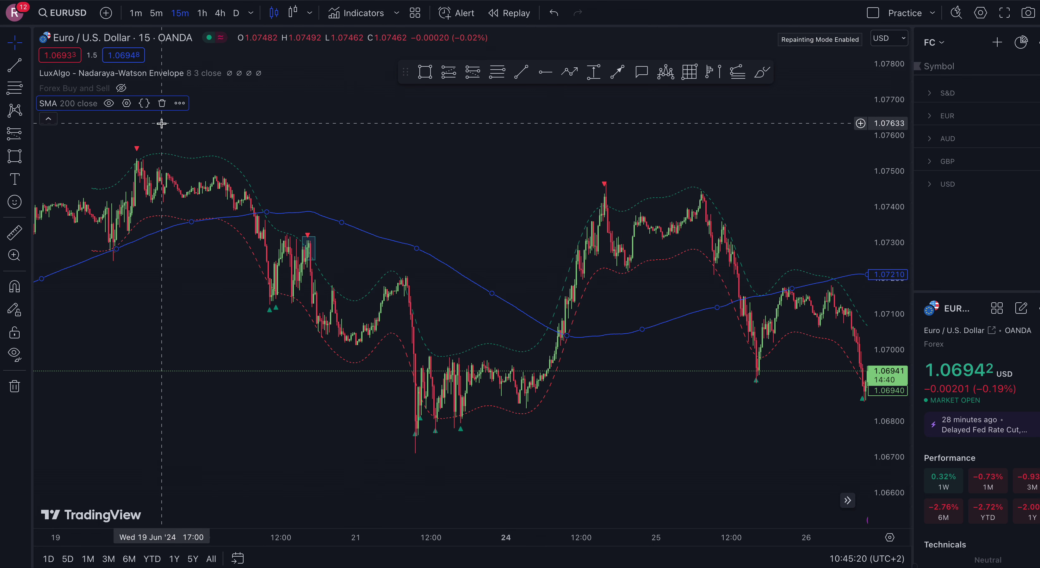
left_click(126, 103)
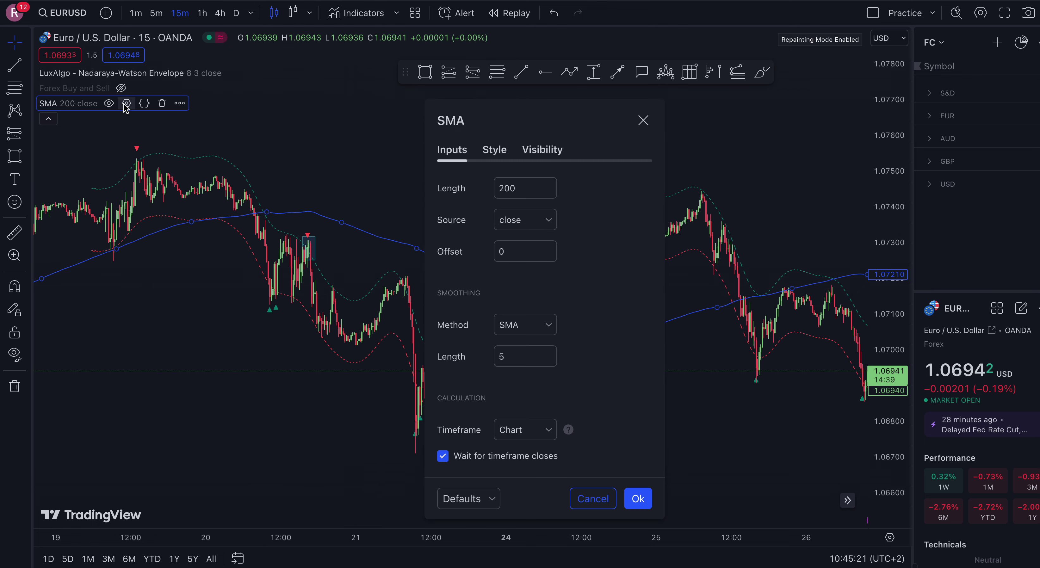
left_click(494, 153)
left_click(537, 193)
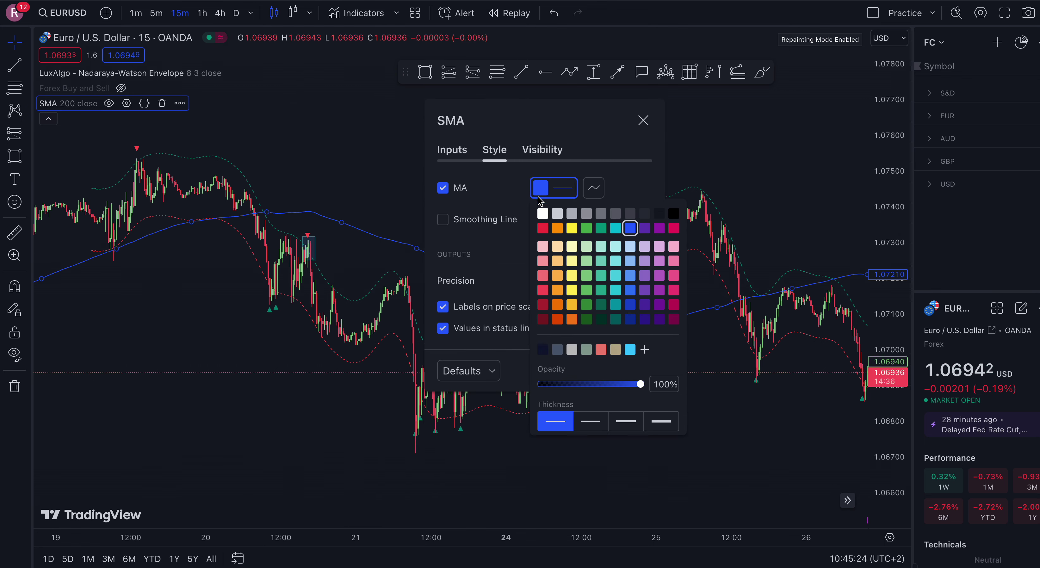
left_click(570, 288)
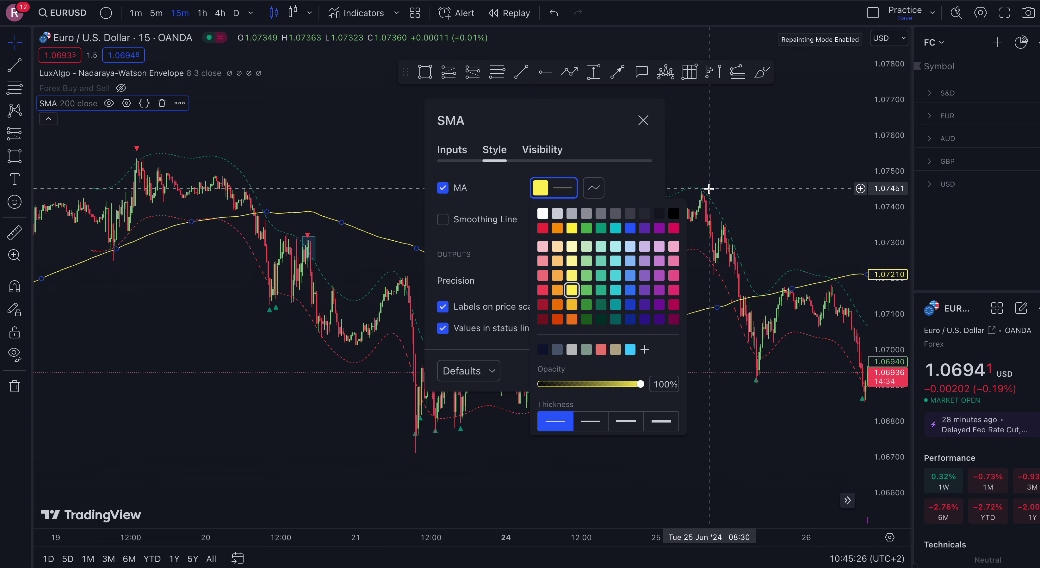
left_click(645, 126)
left_click(646, 126)
Pan the chart so the 18–21 June candles are in view.
left_click_drag(394, 144, 712, 189)
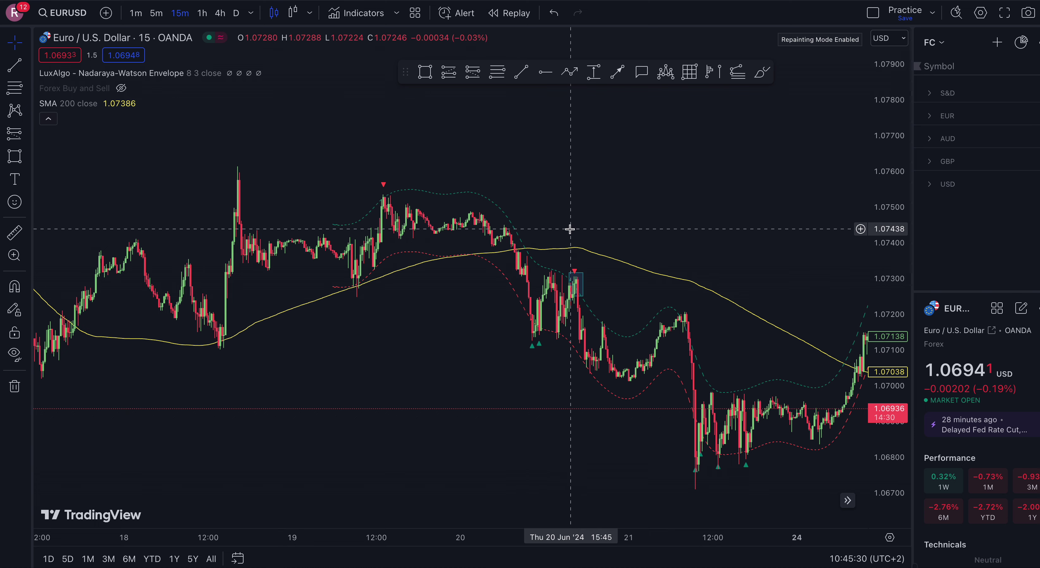
left_click_drag(569, 230, 463, 219)
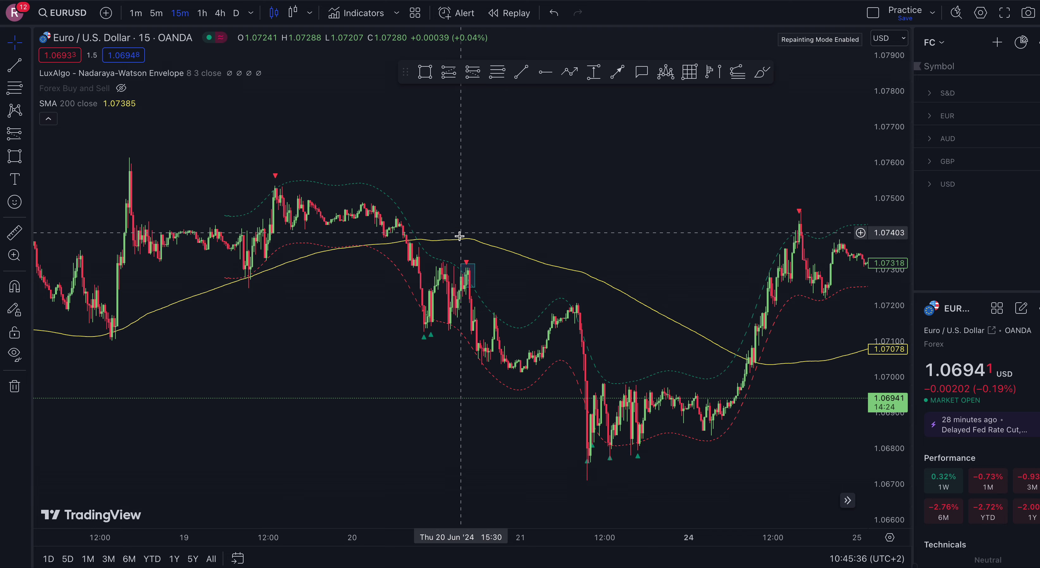
left_click_drag(505, 262, 393, 219)
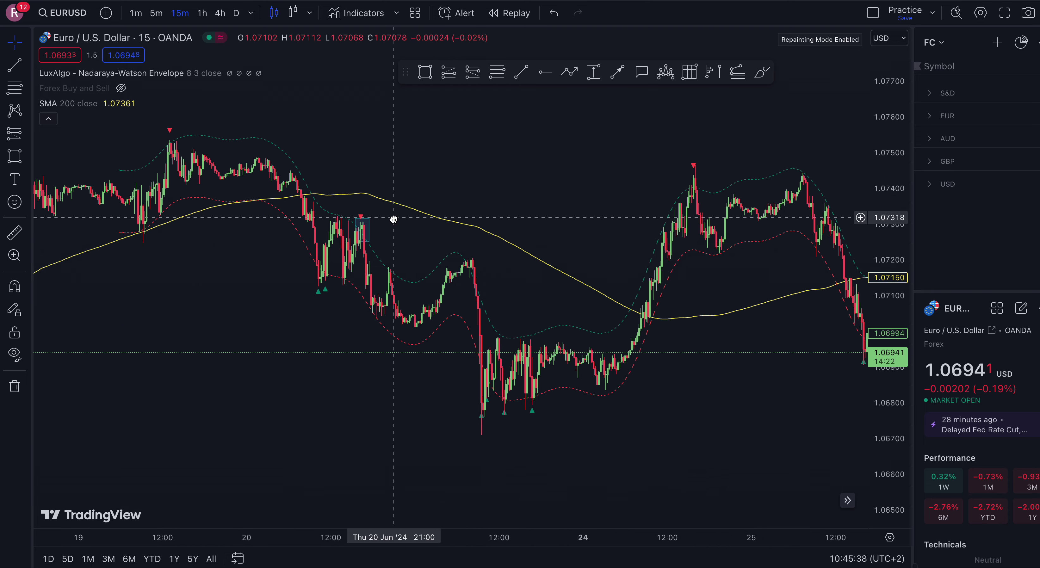
left_click_drag(246, 255, 525, 239)
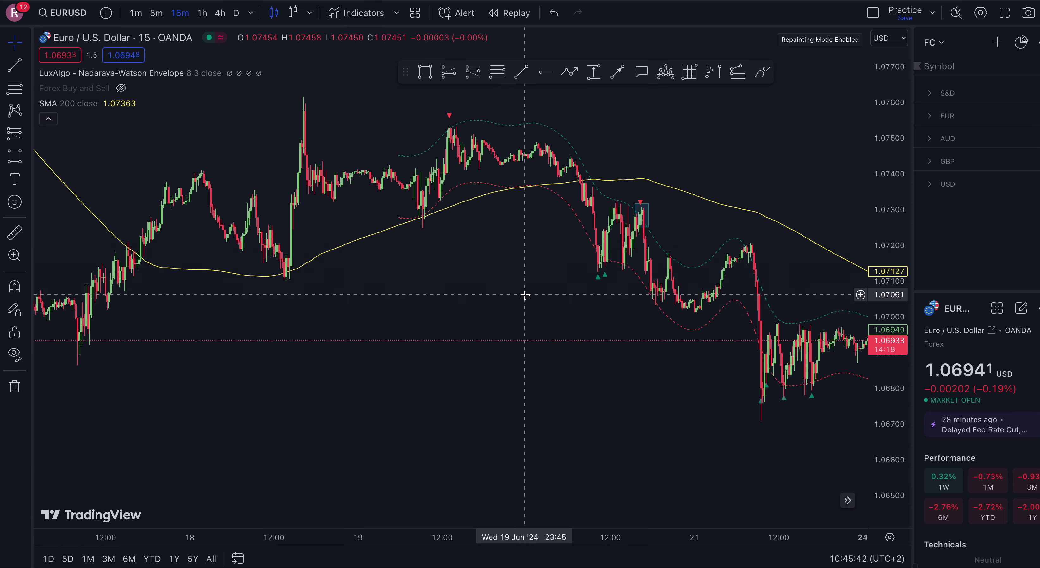
left_click_drag(527, 295, 319, 304)
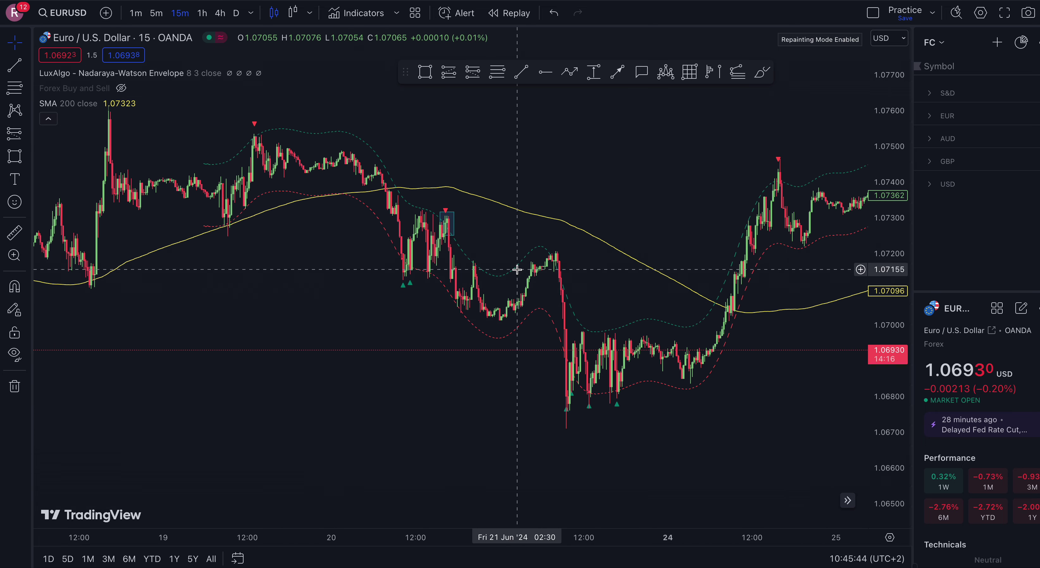
left_click_drag(364, 279, 508, 303)
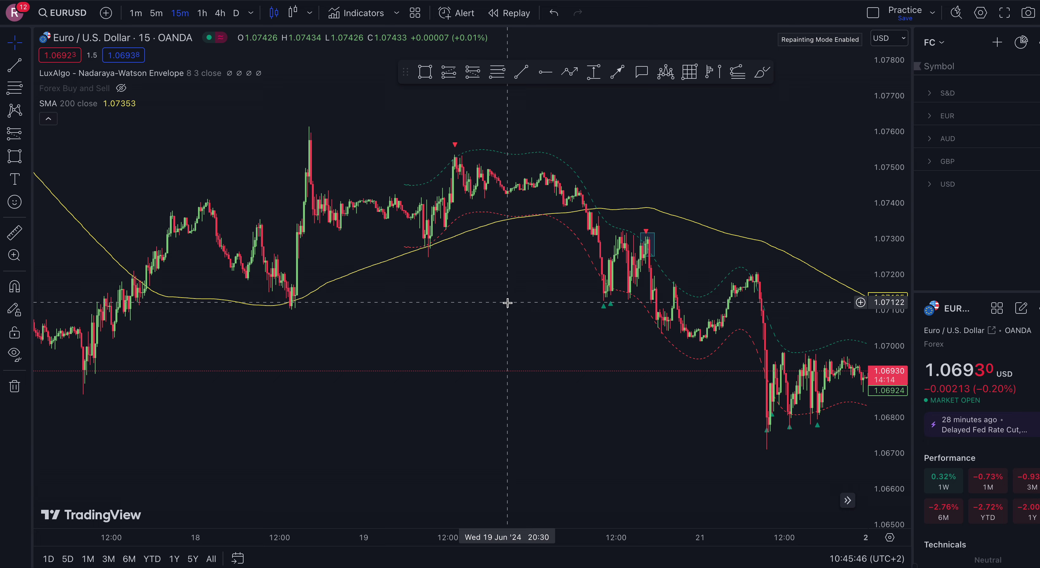
Stretch the price scale and draw a rectangle around the 19 June entry candles.
scroll(507, 303, "up", 2)
left_click_drag(887, 478, 886, 423)
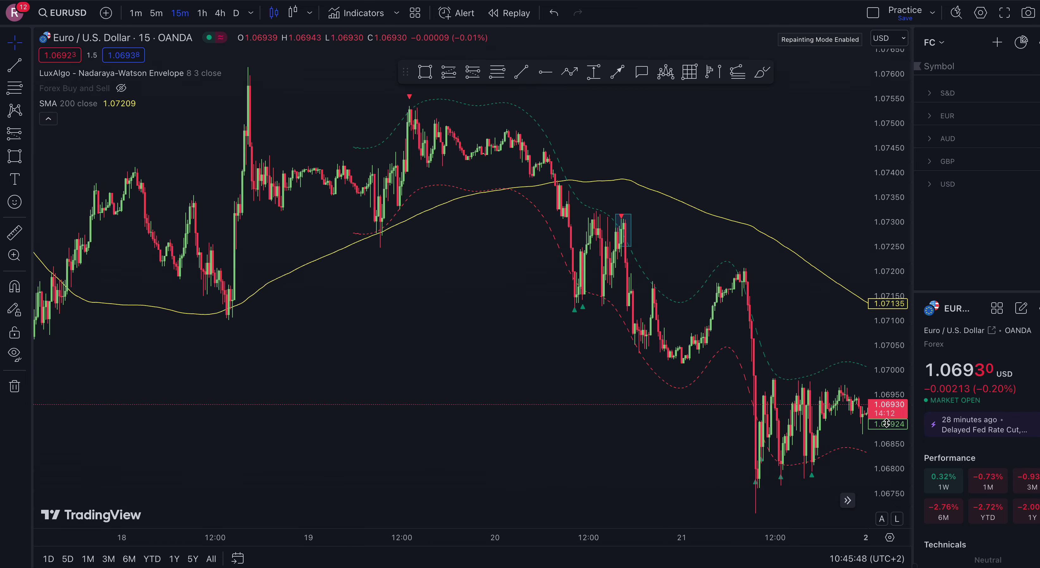
left_click_drag(569, 294, 565, 413)
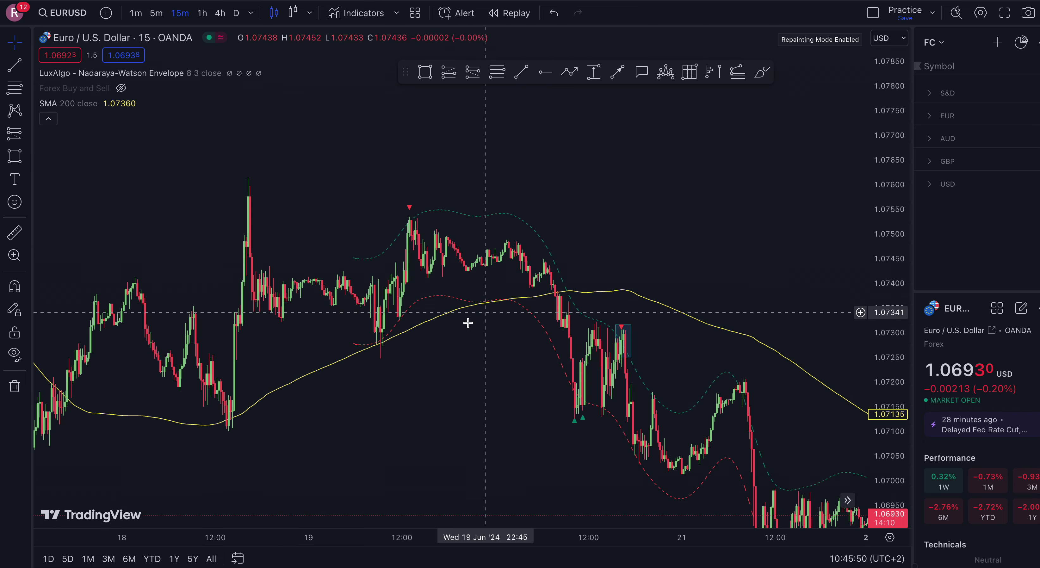
left_click(425, 72)
mouse_move(364, 331)
left_mouse_down()
mouse_move(399, 369)
mouse_move(396, 360)
left_mouse_up()
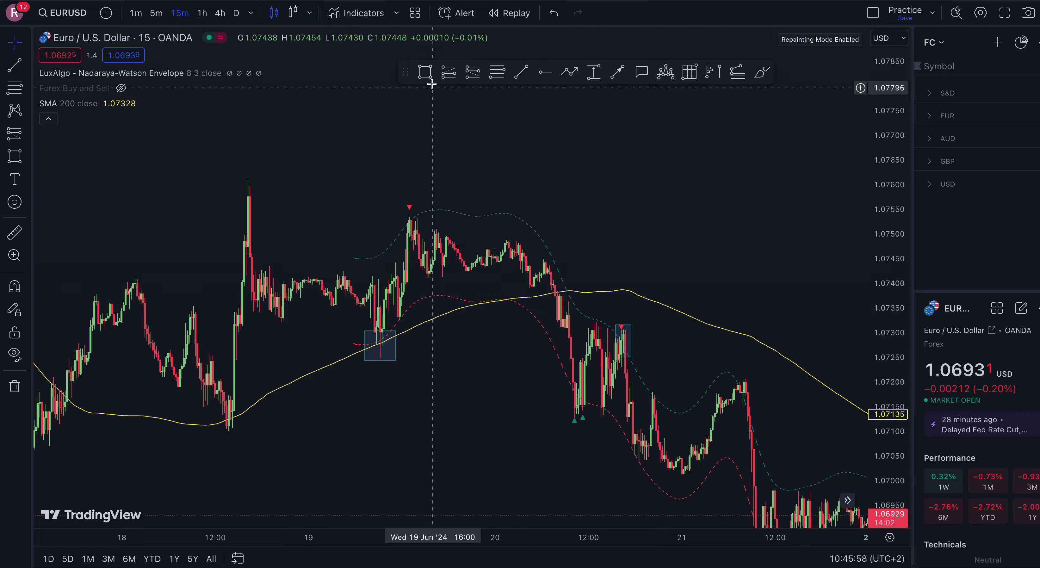
Place a 19 June long position at 1.07304 with stop 1.07232 and target 1.07551.
left_click(382, 330)
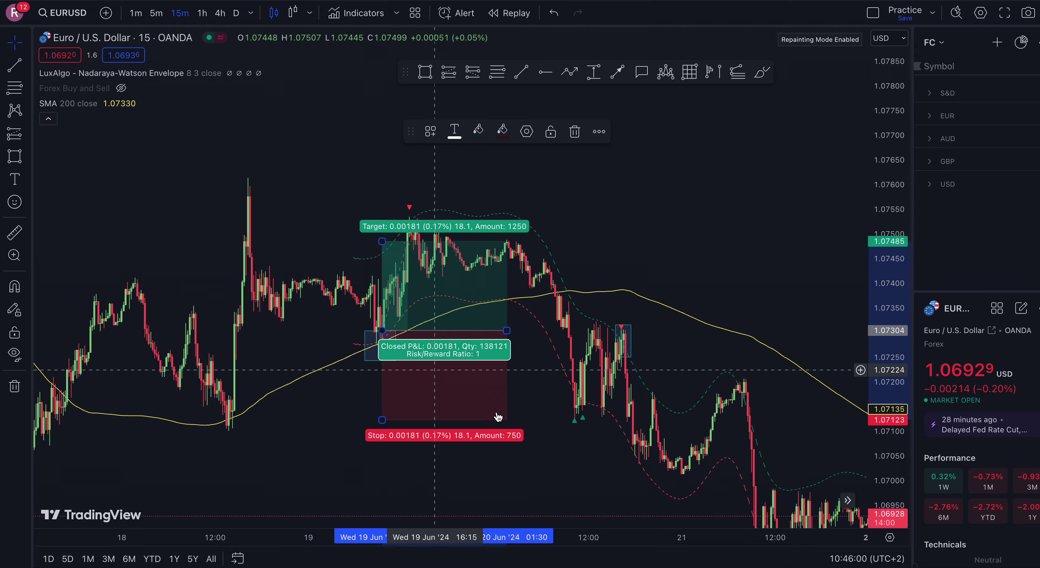
left_click(499, 448)
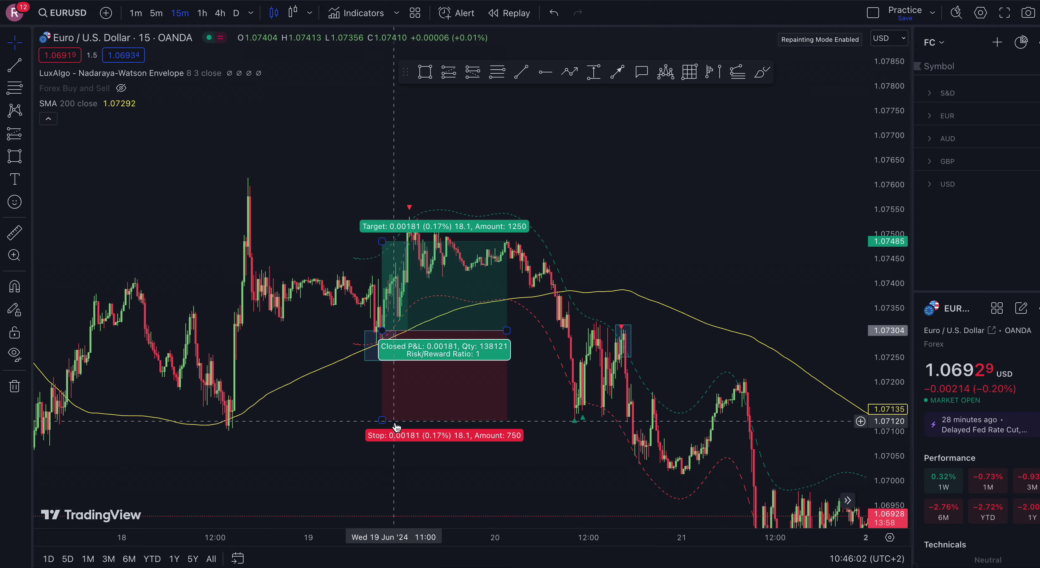
left_click_drag(396, 424, 383, 366)
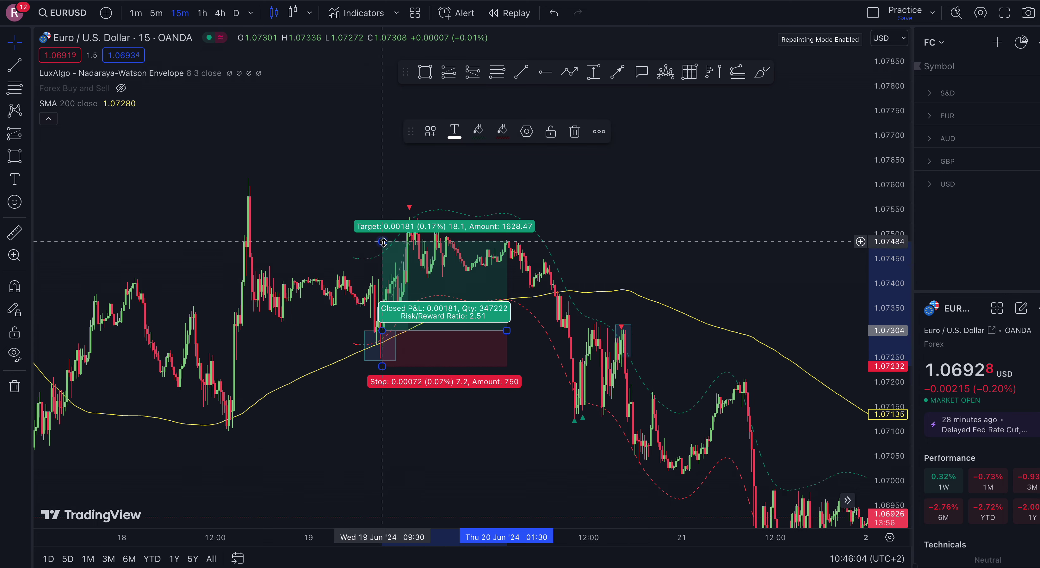
left_click_drag(383, 242, 383, 209)
left_click(595, 223)
Pan the chart forward to show later dates up to the 24 June rise.
left_click_drag(594, 222, 548, 197)
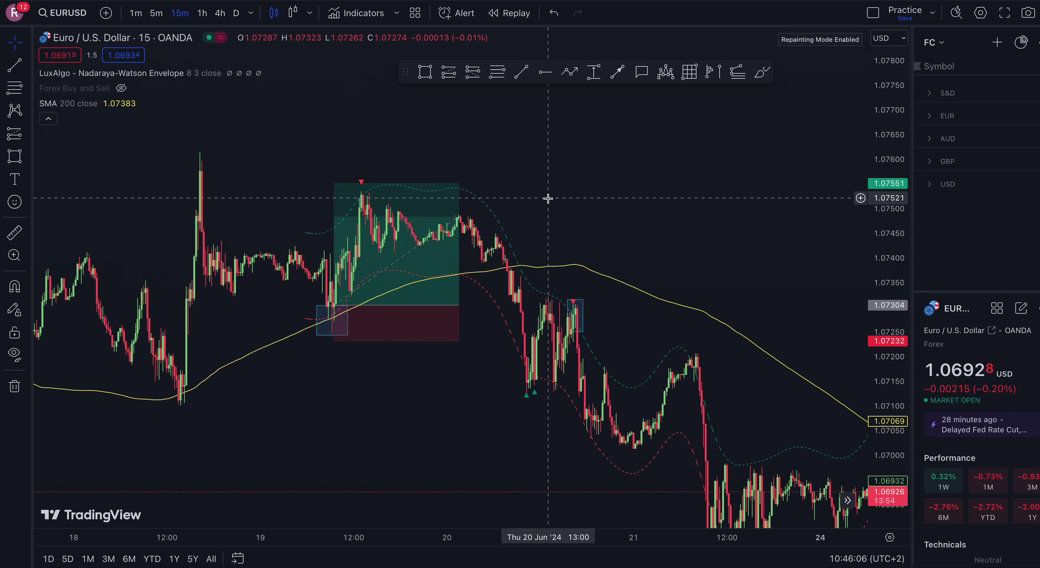
left_click_drag(569, 306, 474, 286)
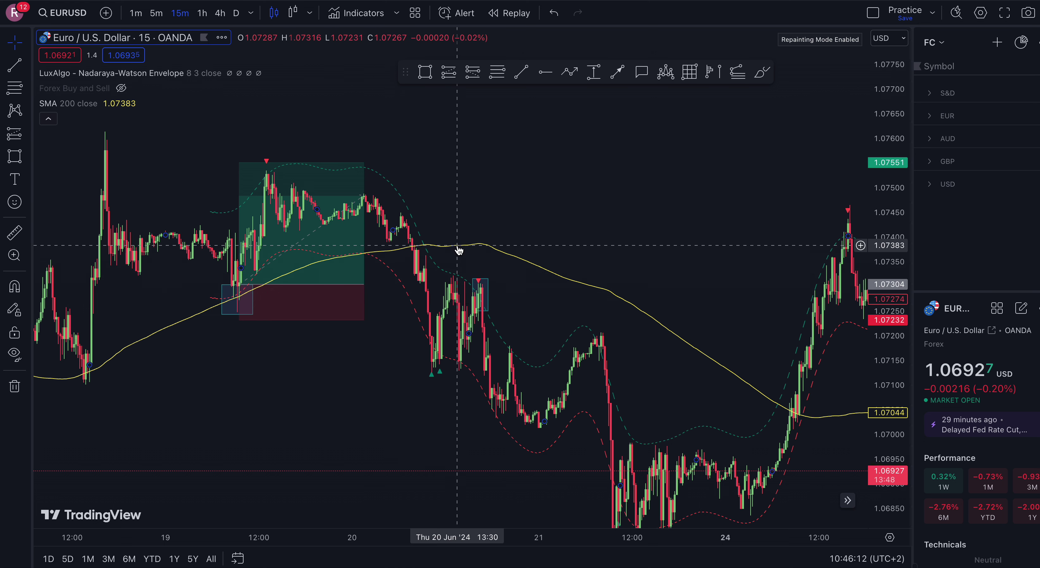
left_click_drag(474, 255, 434, 248)
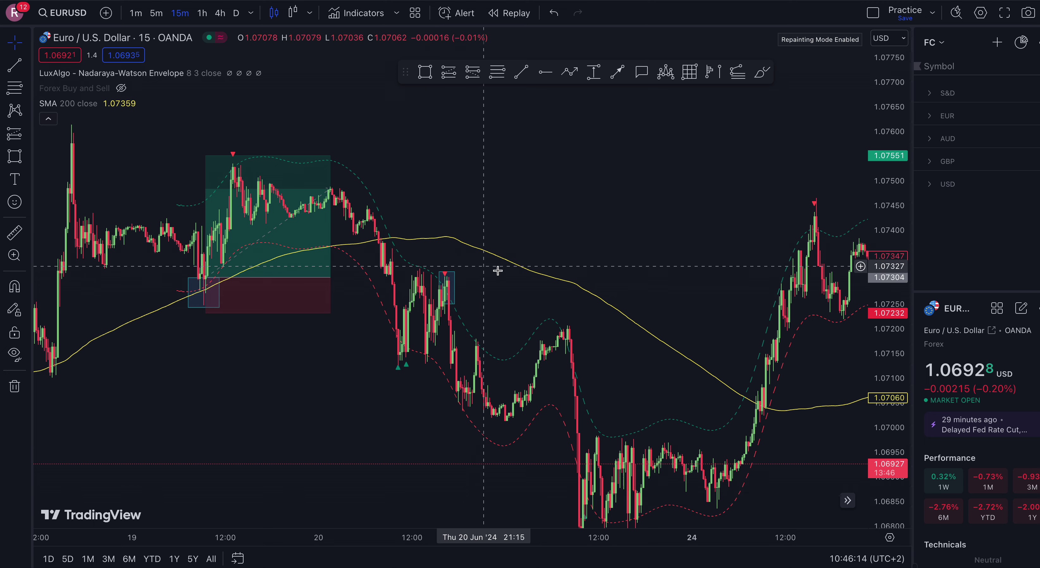
left_click(447, 73)
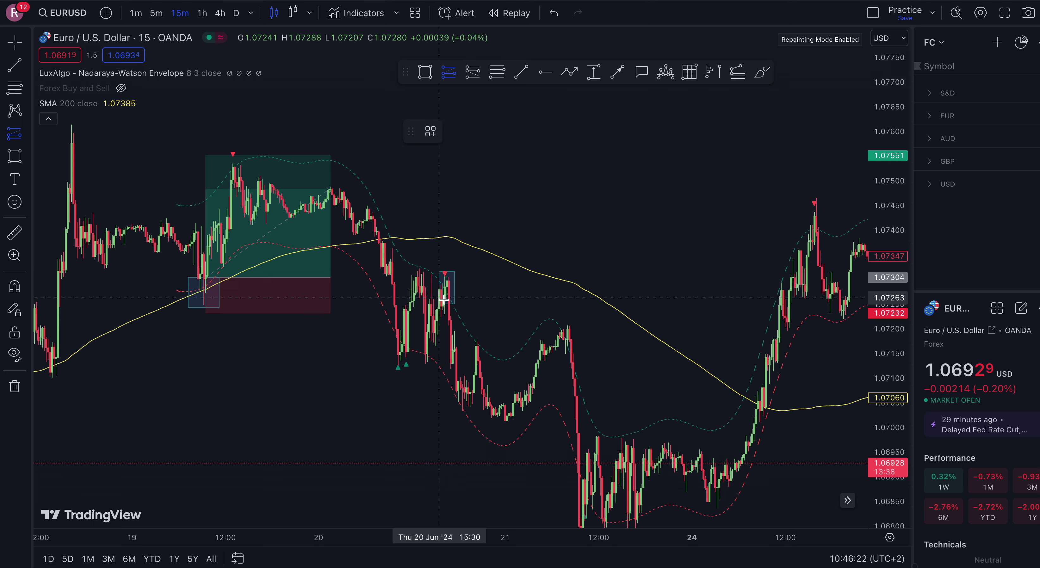
Place a trial long position at the 20 June signal, then delete it.
left_click(448, 302)
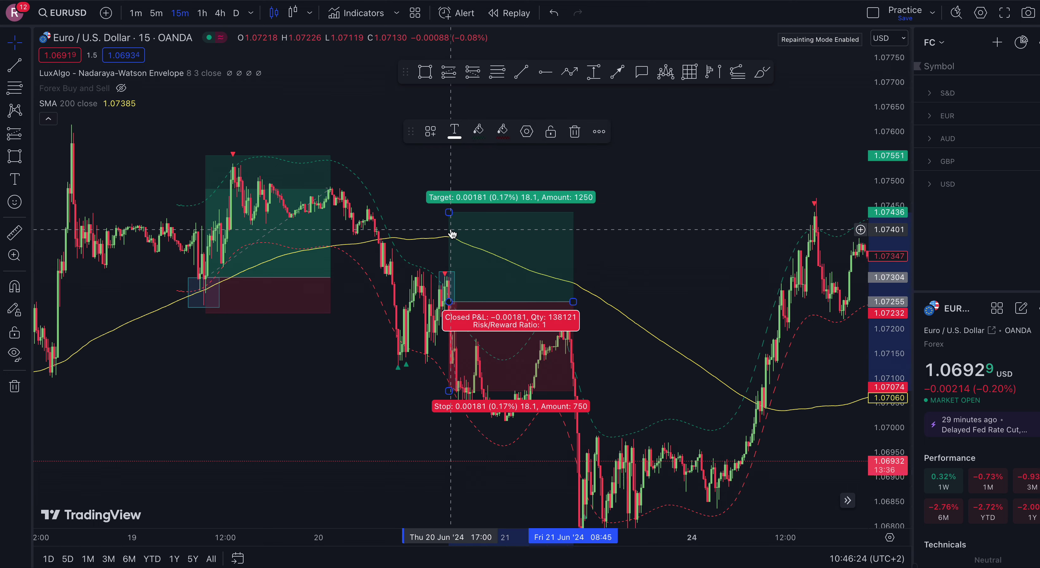
left_click_drag(449, 212, 449, 273)
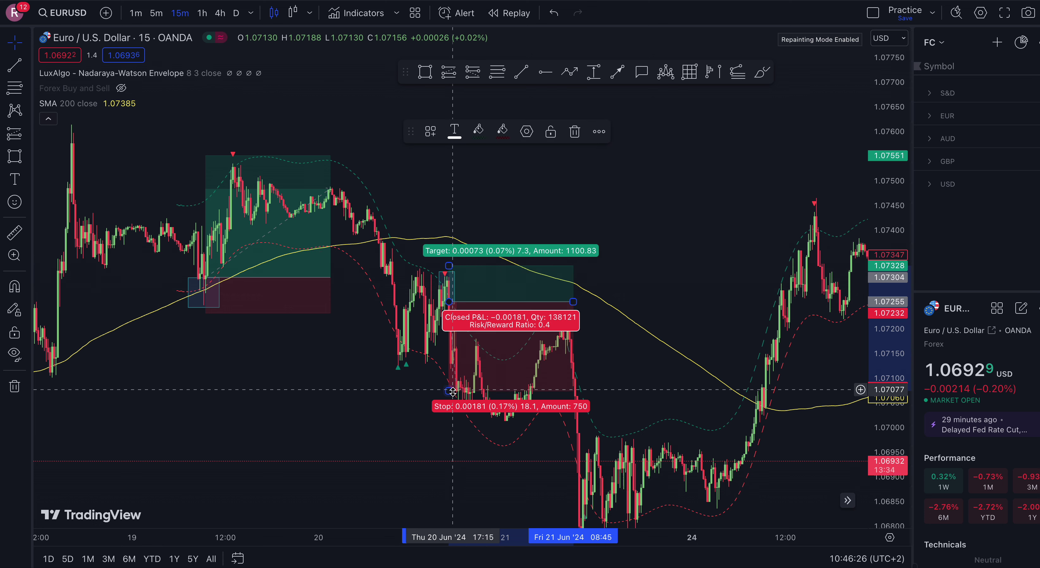
left_click_drag(448, 391, 448, 364)
key("Delete")
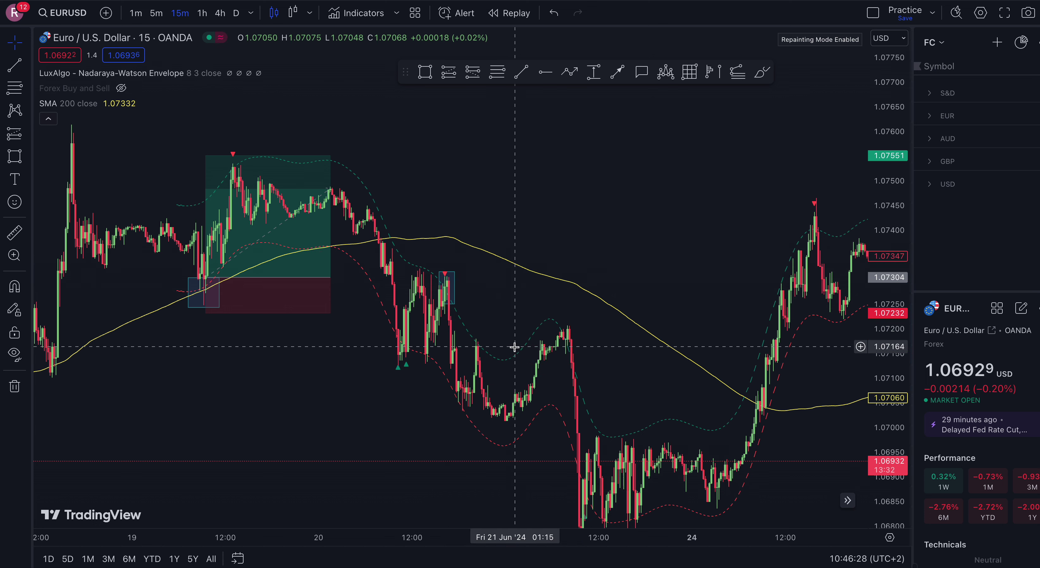
Place a shortened 20 June short at 1.07252 with stop 1.07332 and target 1.07131.
left_click(473, 72)
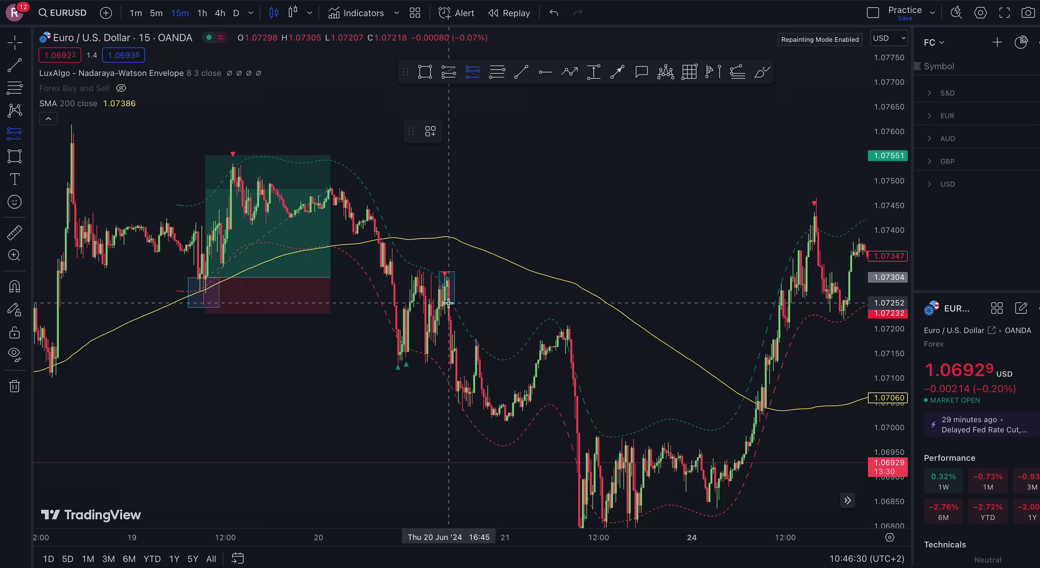
left_click(449, 303)
left_click_drag(449, 214, 449, 310)
left_click_drag(495, 261, 435, 90)
left_click_drag(388, 268, 387, 240)
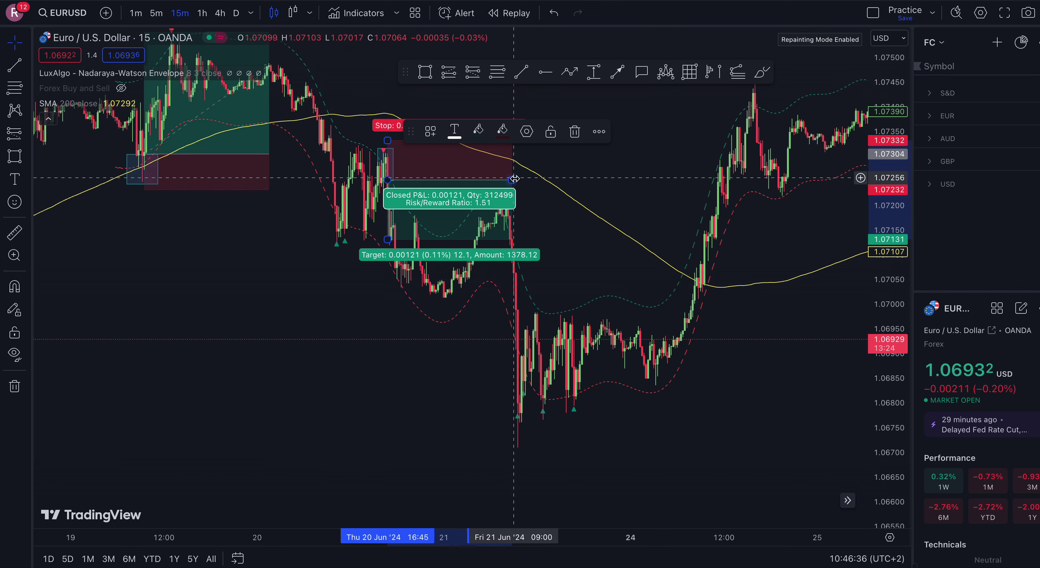
left_click_drag(512, 180, 451, 180)
left_click(557, 208)
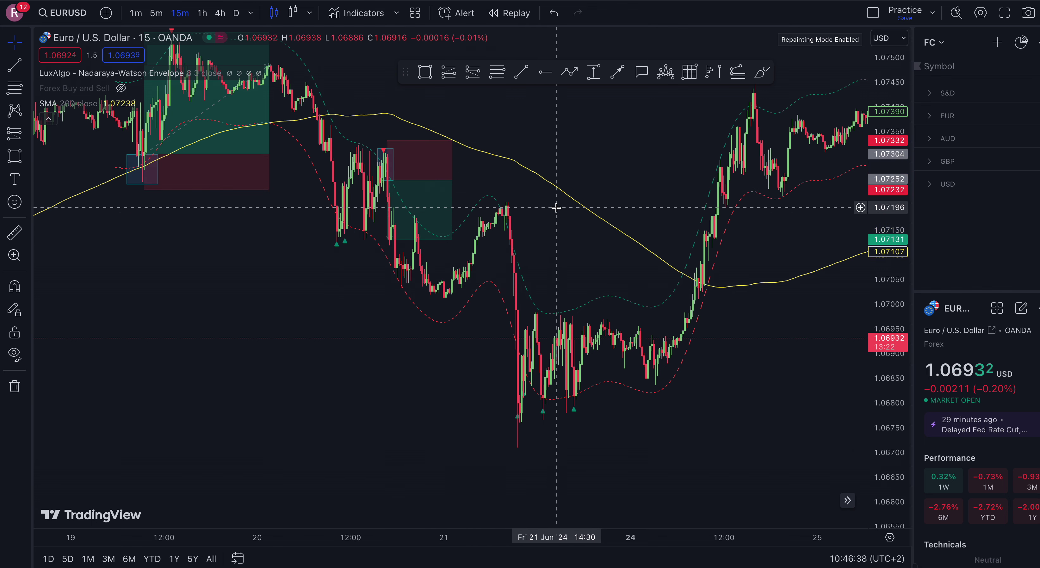
left_click_drag(571, 241, 455, 313)
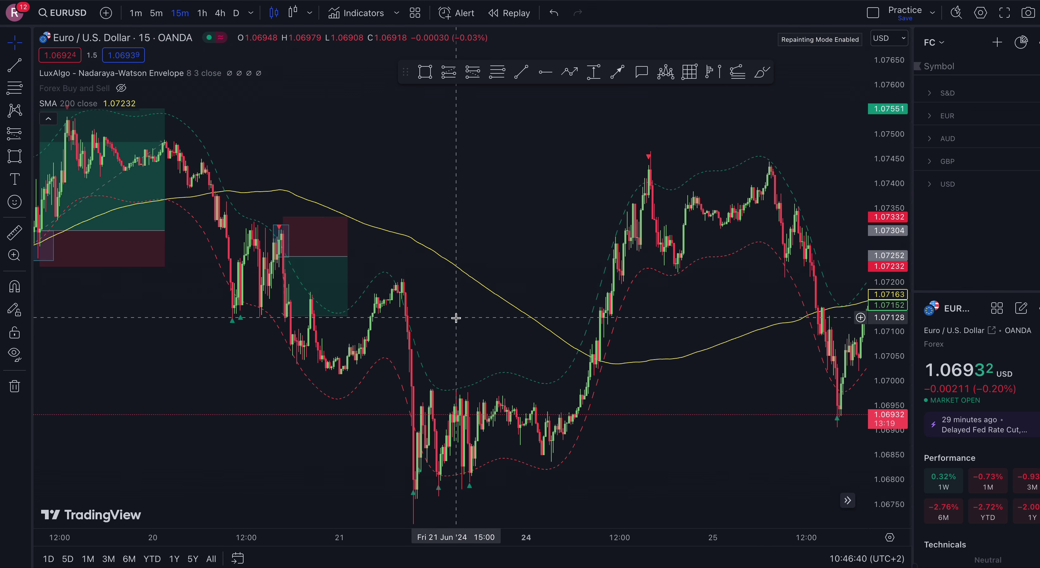
Place a short at the Fri 21 Jun 08:30 high with stop about 1.07337, target 1.07004.
left_click(477, 79)
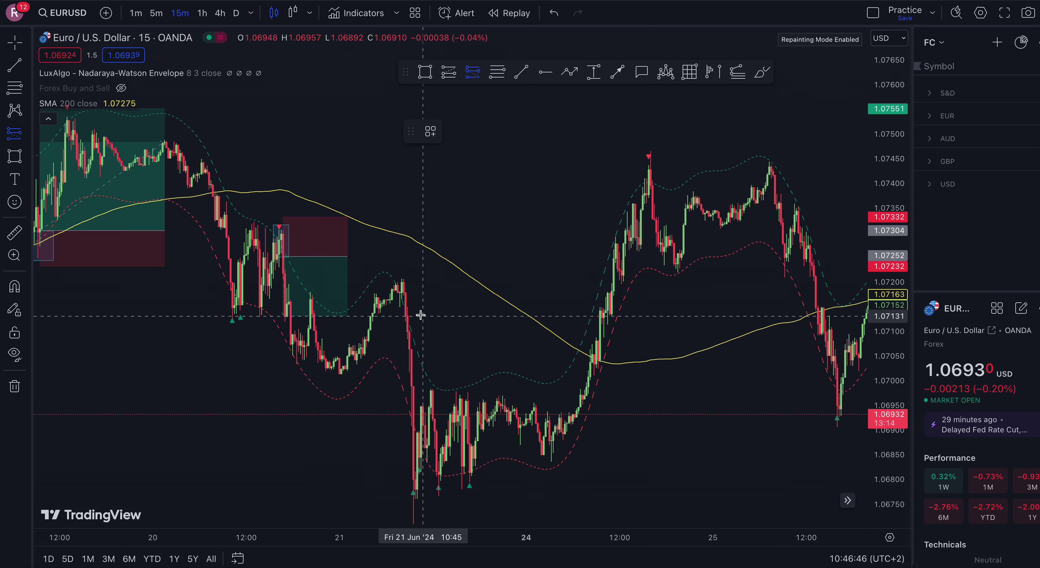
left_click(406, 297)
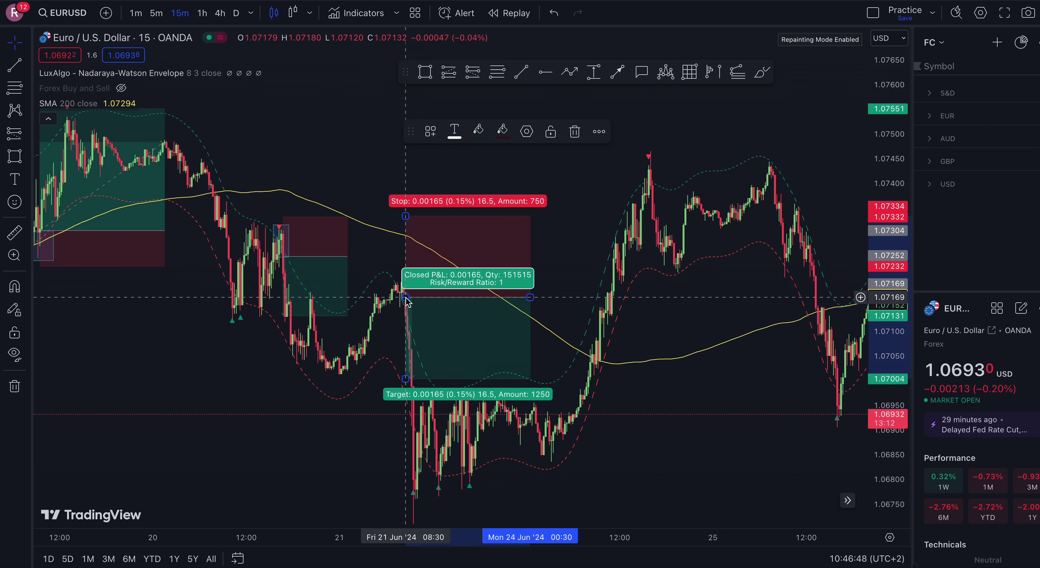
left_click_drag(406, 216, 411, 268)
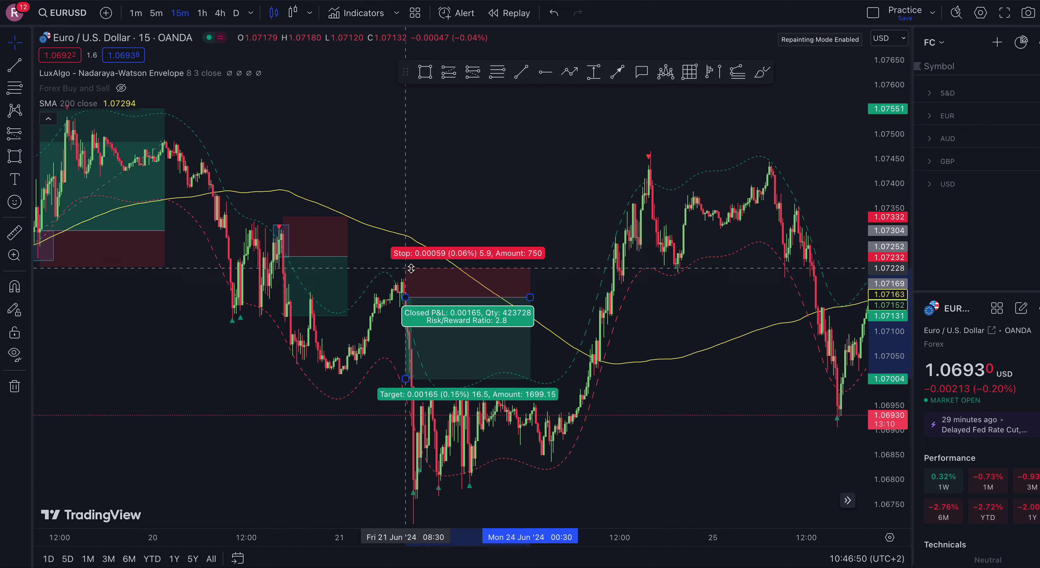
left_click(544, 231)
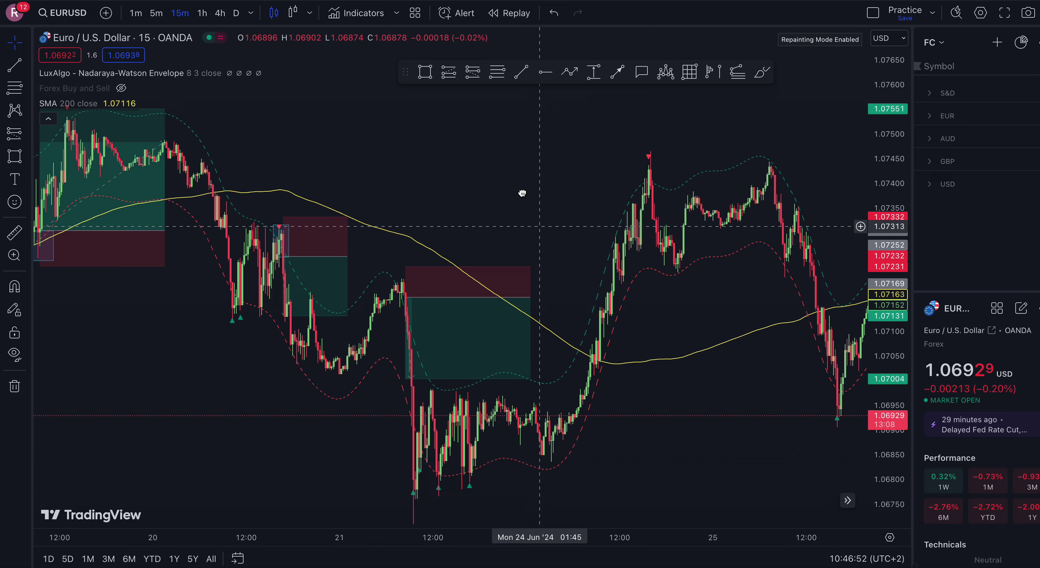
left_click_drag(523, 193, 493, 129)
left_click(395, 220)
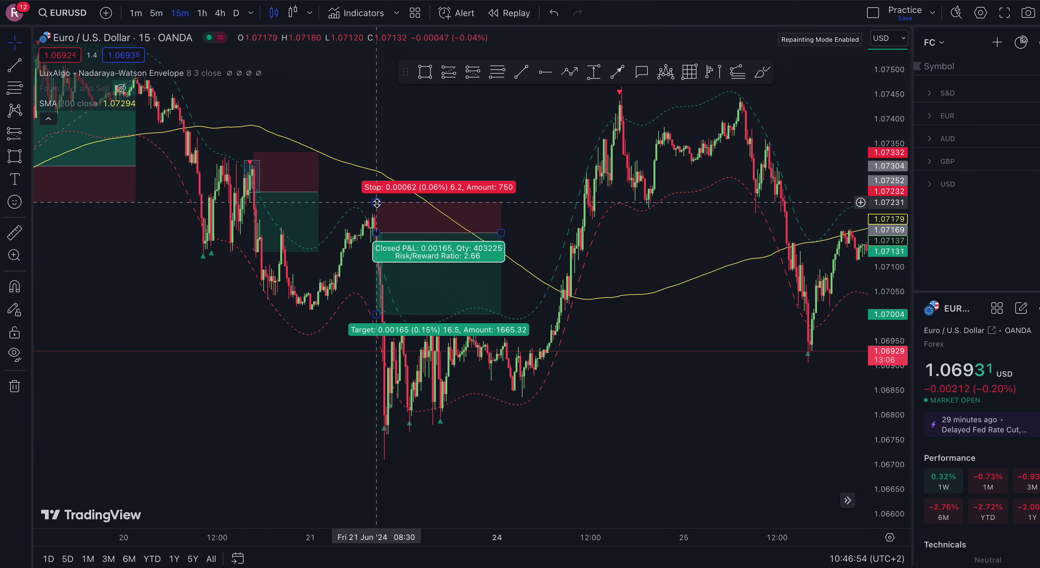
left_click_drag(377, 203, 397, 151)
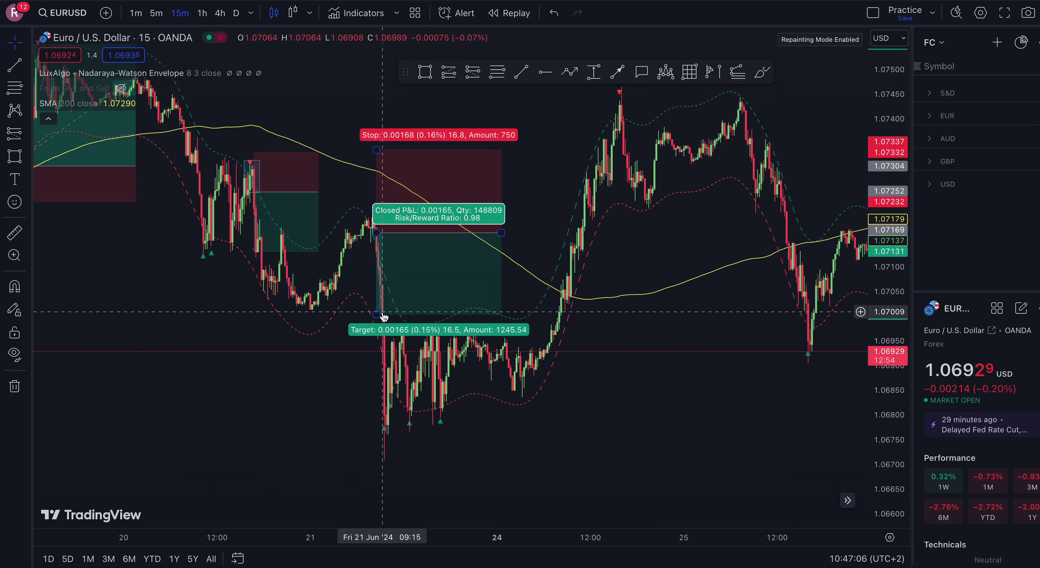
Raise the Friday short's target to about 1.07029 and box the price zone near 1.0703.
left_click_drag(382, 313, 377, 302)
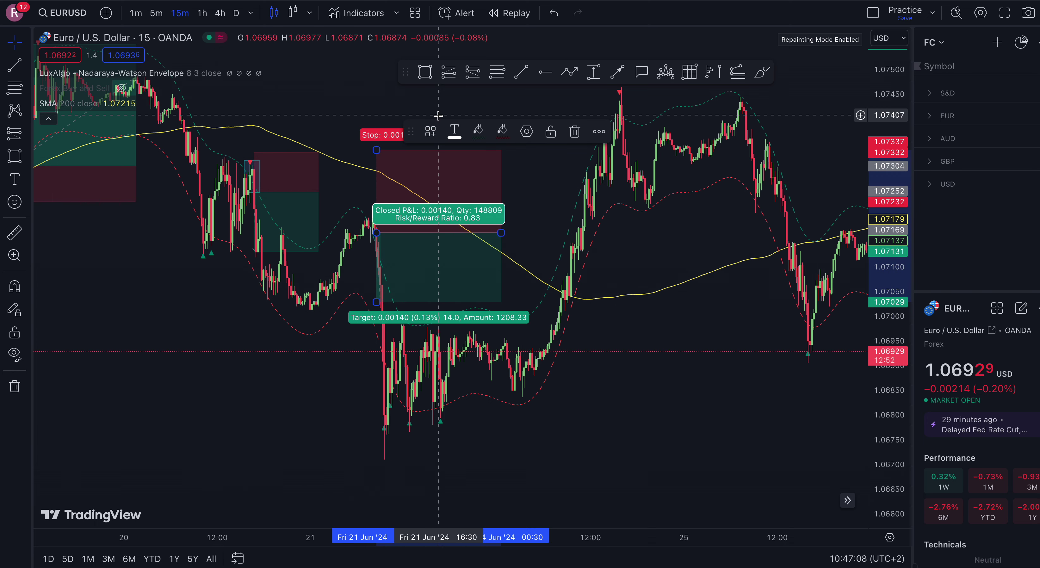
left_click(425, 74)
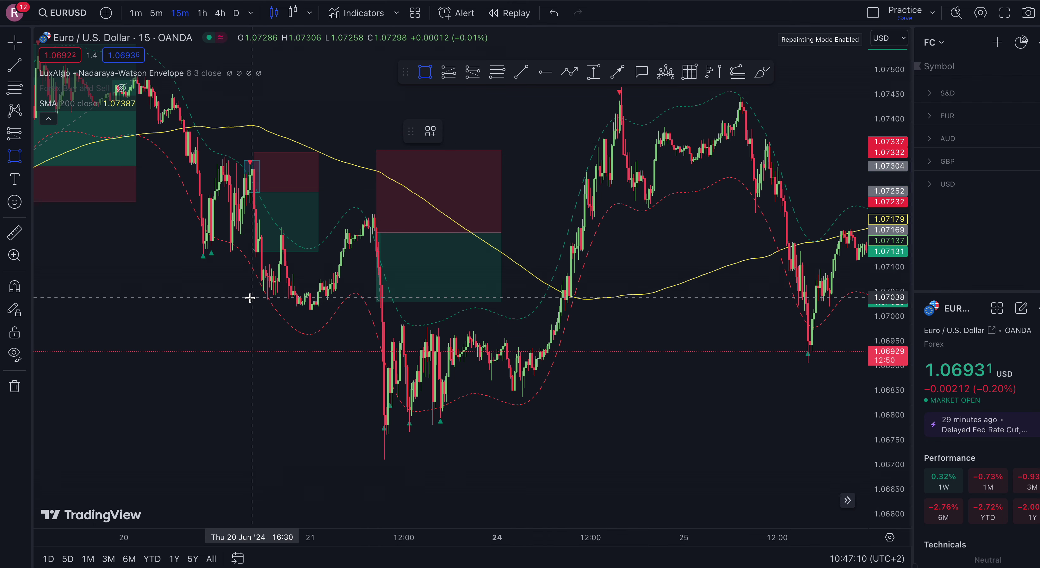
left_click_drag(245, 297, 480, 310)
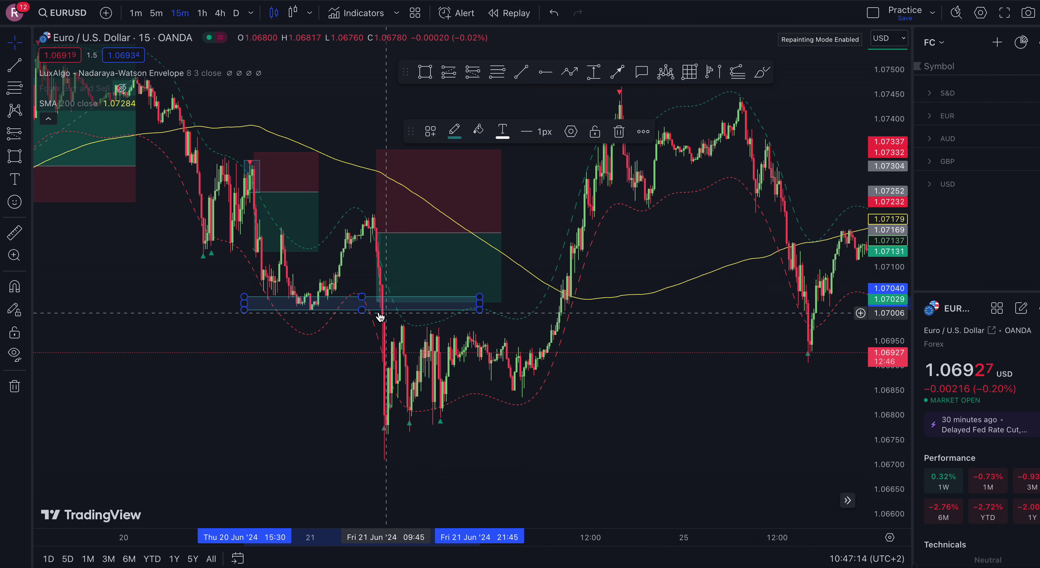
Draw a trend line from the Friday short's entry, then delete that short position.
left_click(379, 304)
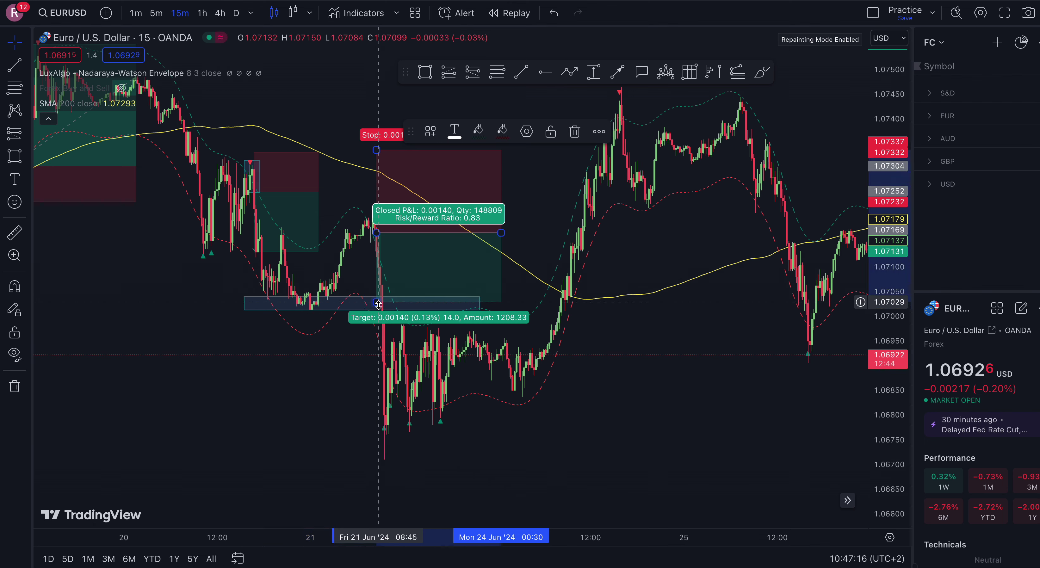
left_click(619, 74)
left_click(394, 300)
left_click(503, 157)
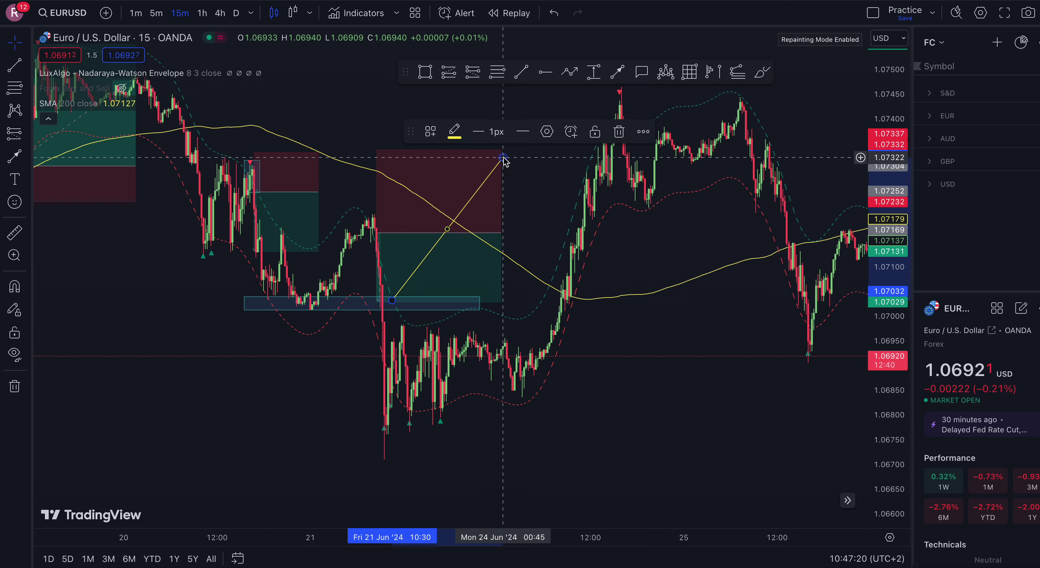
left_click_drag(378, 302, 376, 423)
key("Delete")
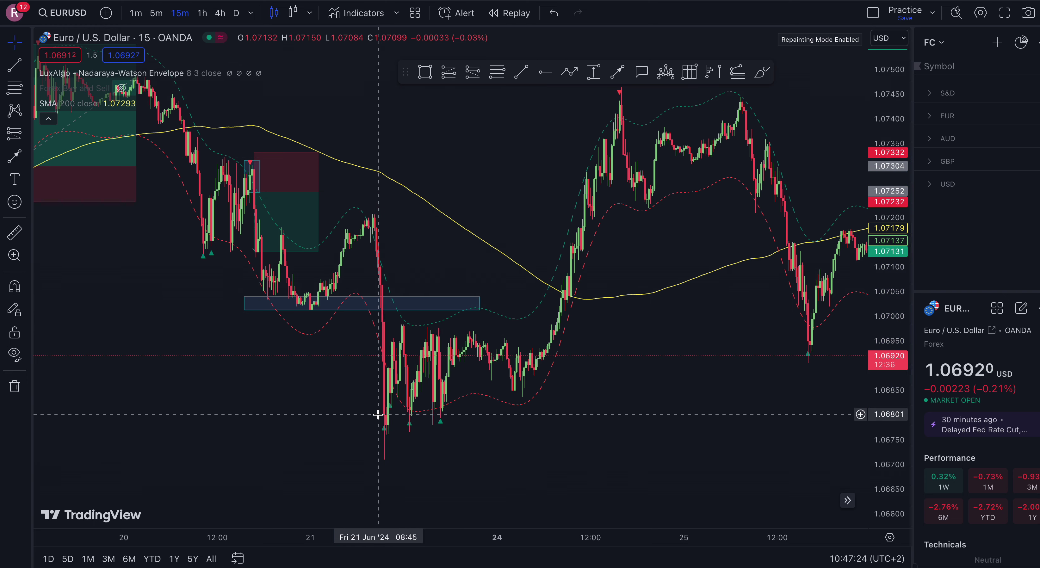
left_click(368, 301)
Delete the zone rectangle and pan forward to the 24–26 June candles.
key("Delete")
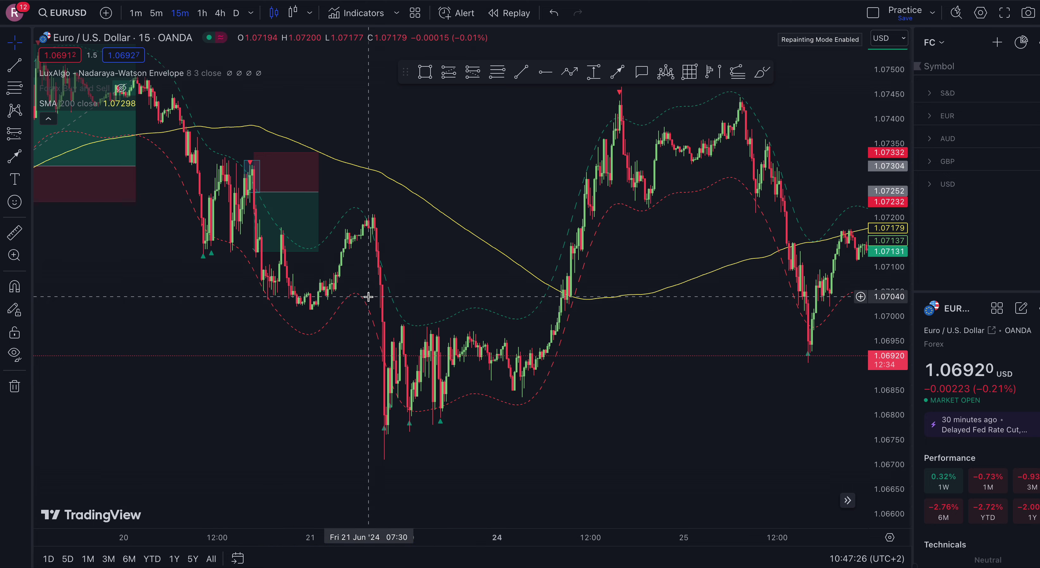
left_click_drag(666, 407, 601, 430)
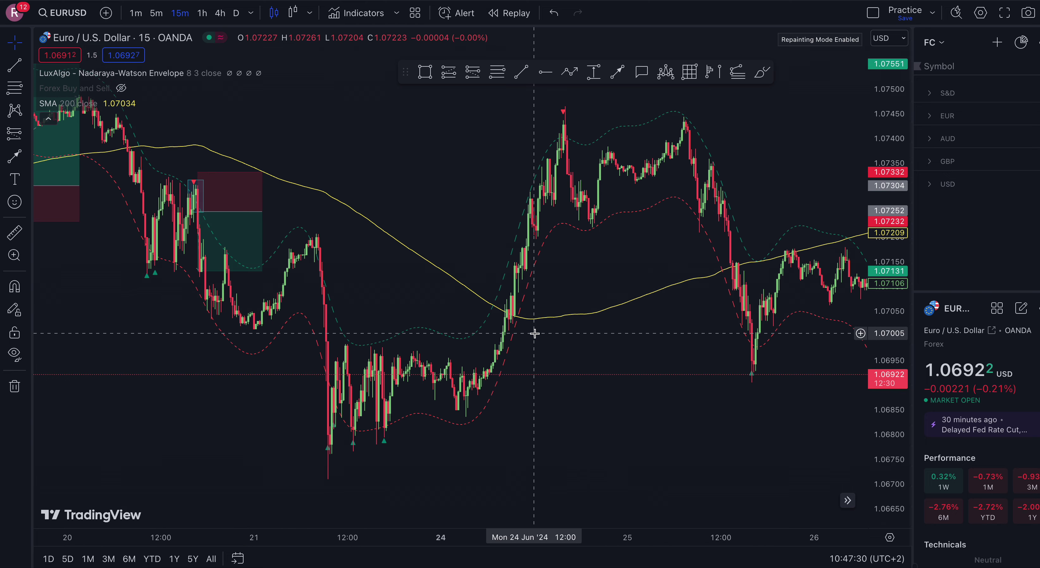
left_click_drag(534, 337, 424, 412)
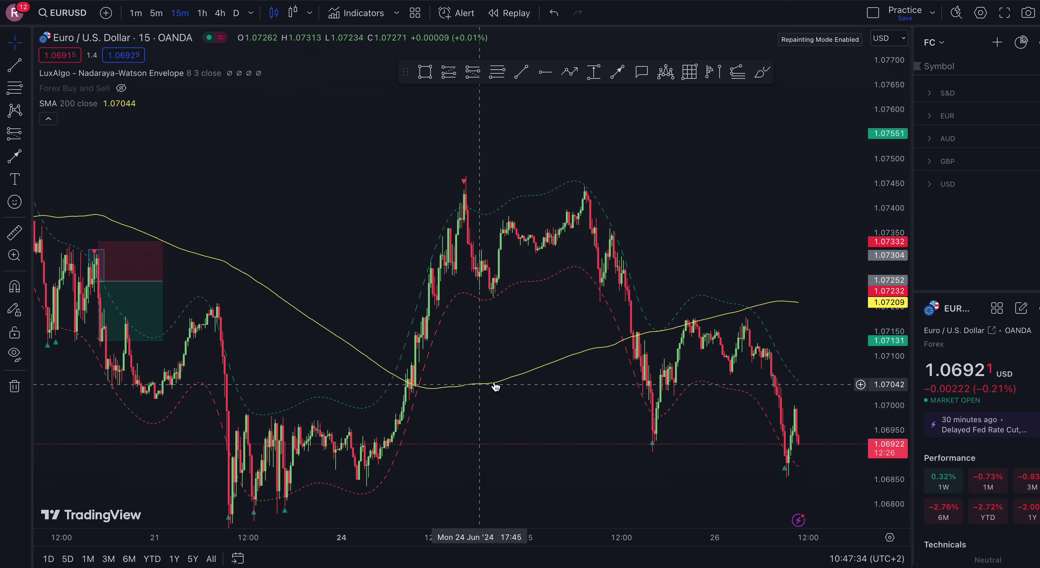
left_click_drag(537, 346, 437, 345)
scroll(500, 325, "up", 2)
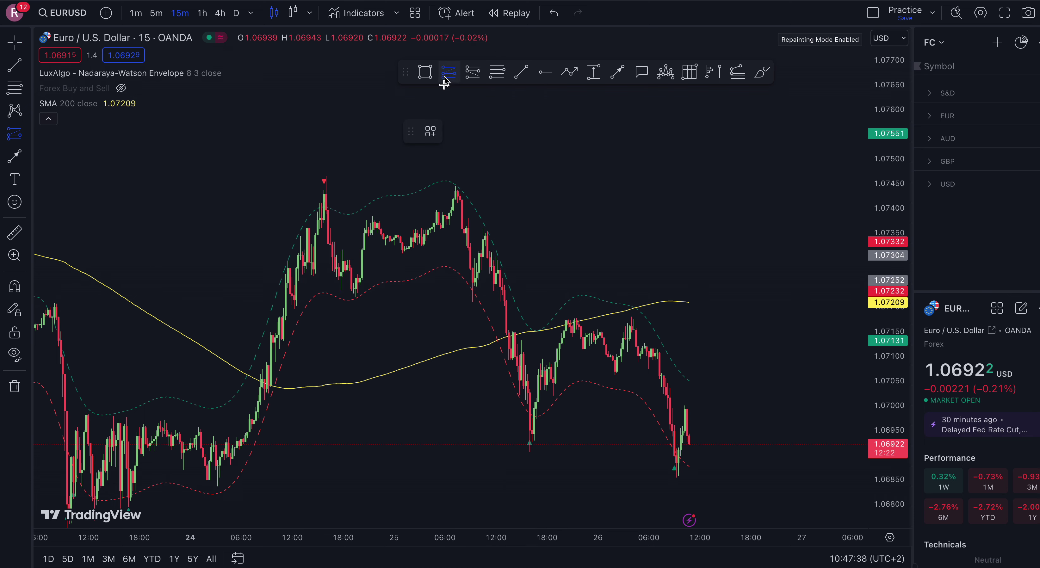
Add a 25 Jun 09:15 long near 1.07252 (stop 1.07193, target 1.07351) plus a 1.07255 horizontal ray.
left_click(475, 281)
left_click_drag(475, 357, 476, 311)
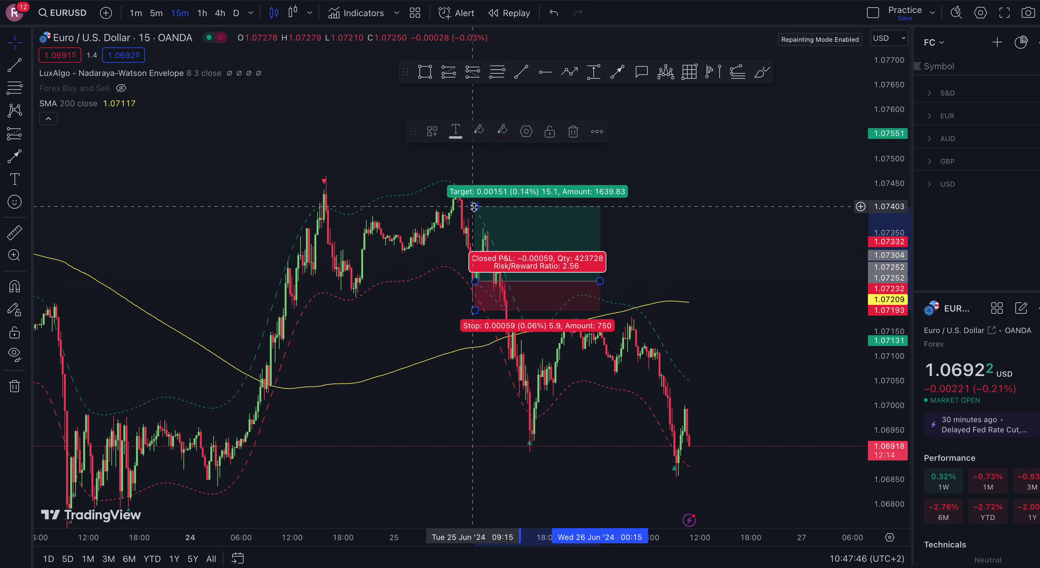
left_click_drag(475, 207, 475, 232)
left_click(712, 139)
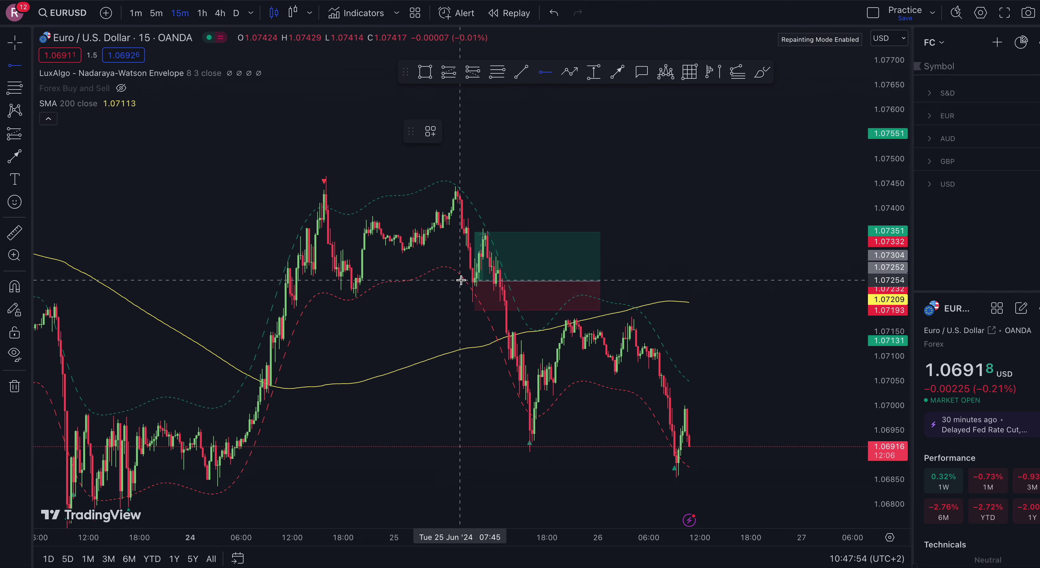
left_click(434, 278)
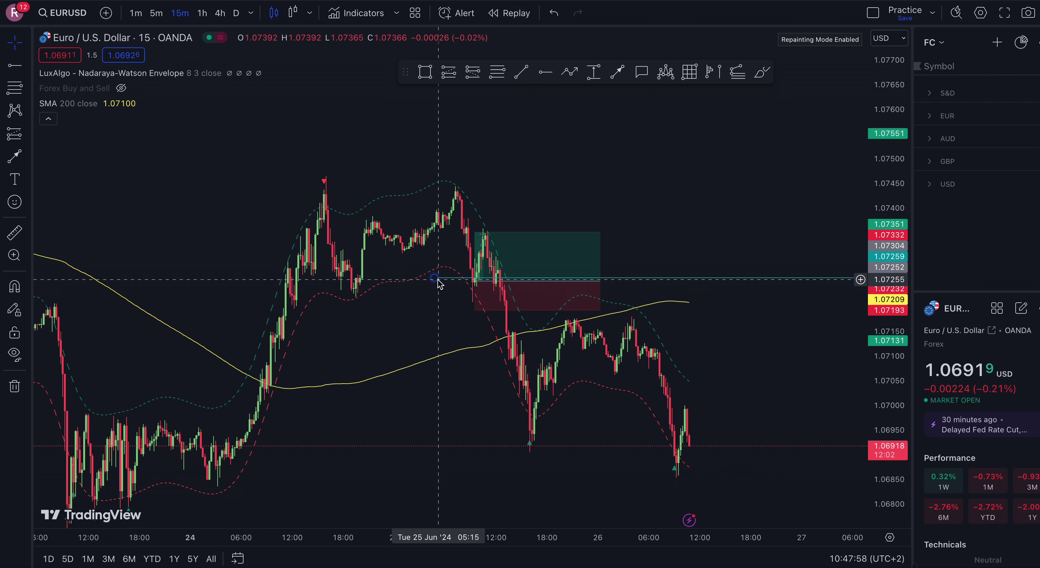